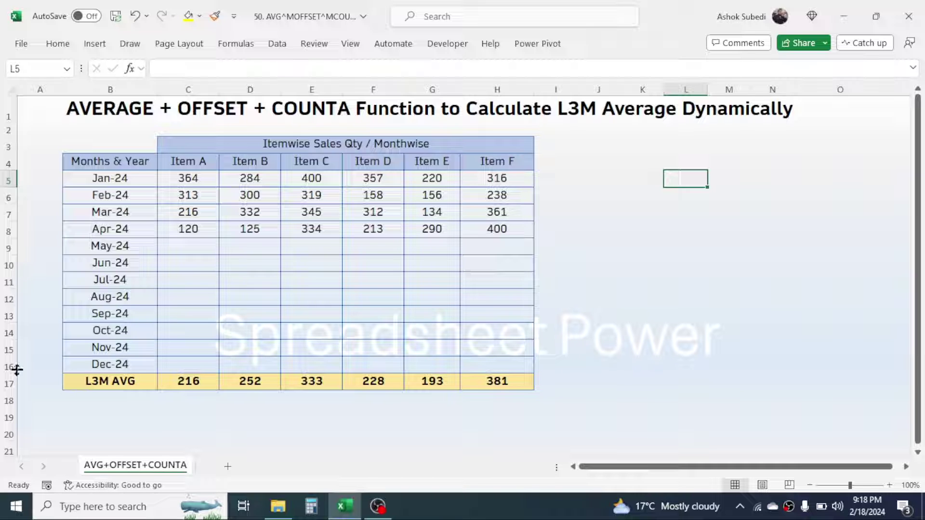
# Inspect Item A's existing L3M AVG formula and check its Feb-24 to Apr-24 values
pyautogui.click(9, 382)
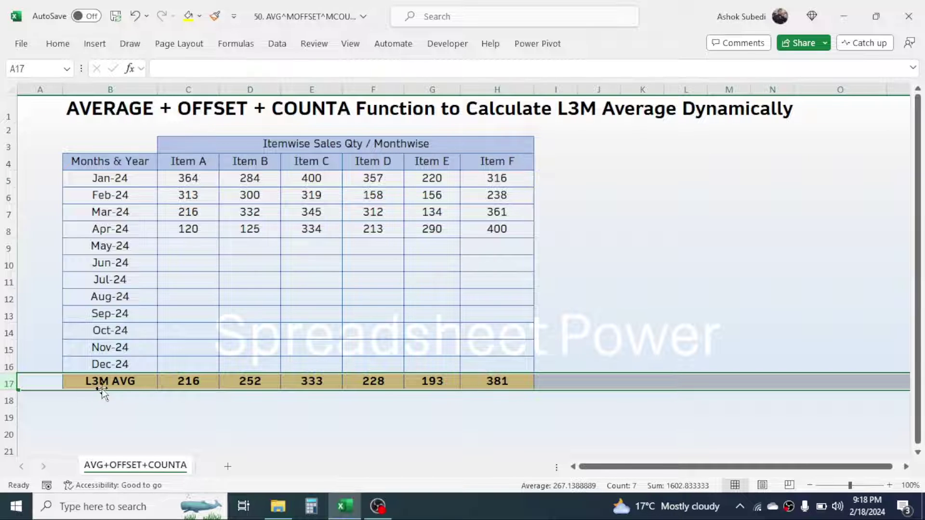
pyautogui.click(200, 380)
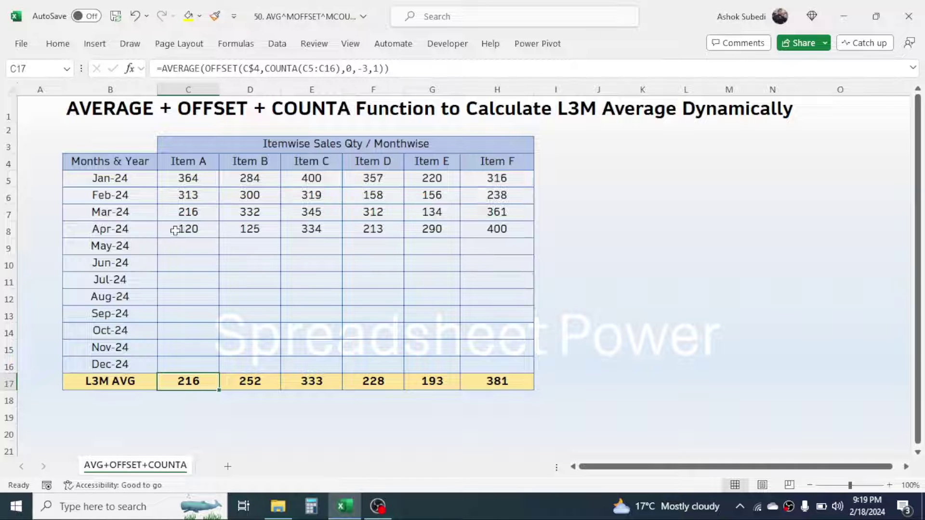
pyautogui.moveTo(198, 195); pyautogui.dragTo(195, 228)
pyautogui.click(196, 227)
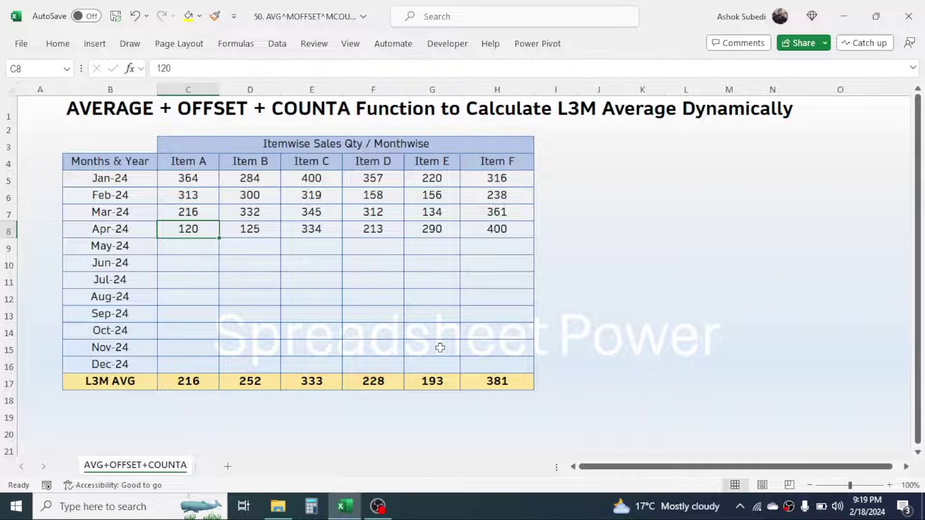
pyautogui.moveTo(189, 195); pyautogui.dragTo(190, 232)
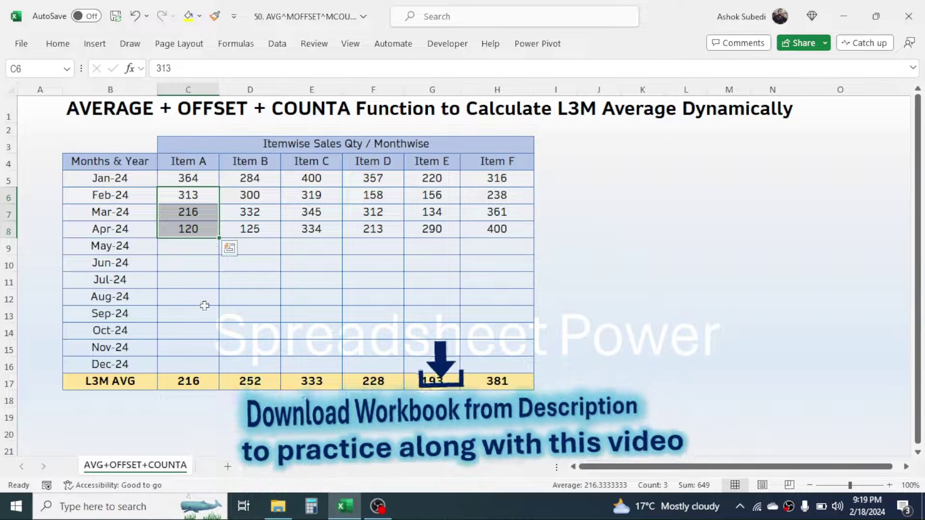
# Enter 200 for May-24 and 175 for Jun-24 for Item A, then check the L3M AVG results
pyautogui.click(192, 245)
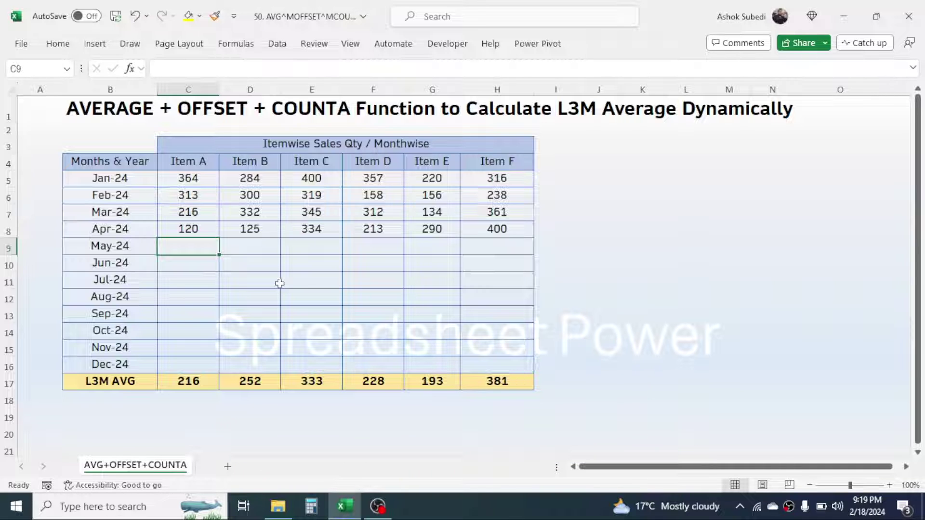
pyautogui.write('200')
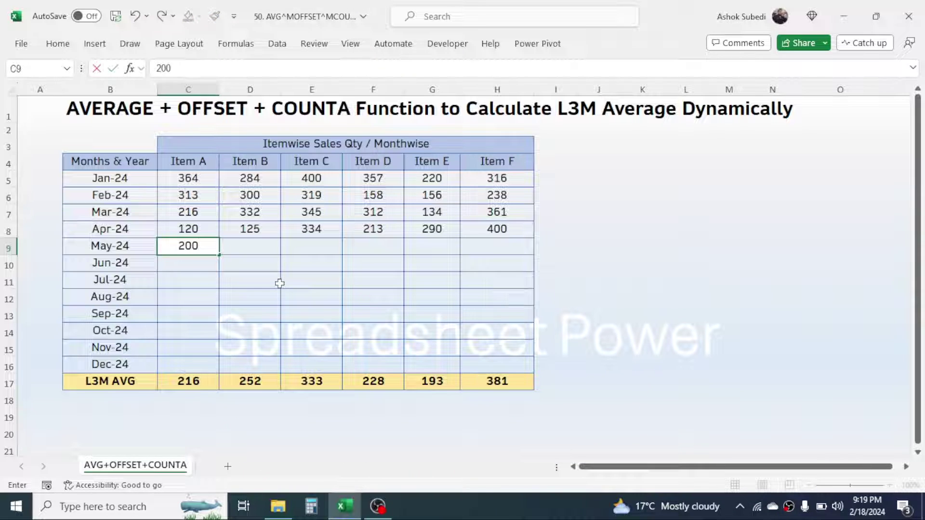
pyautogui.press('Return')
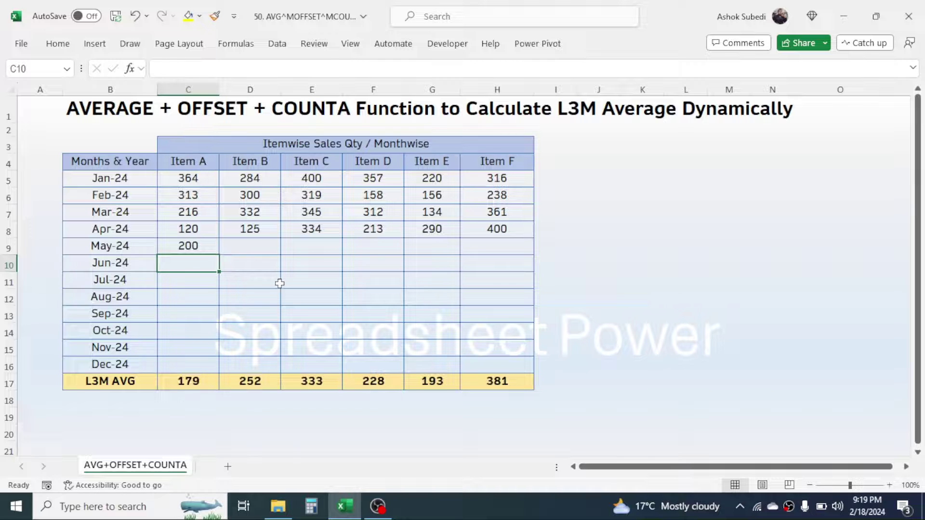
pyautogui.write('175')
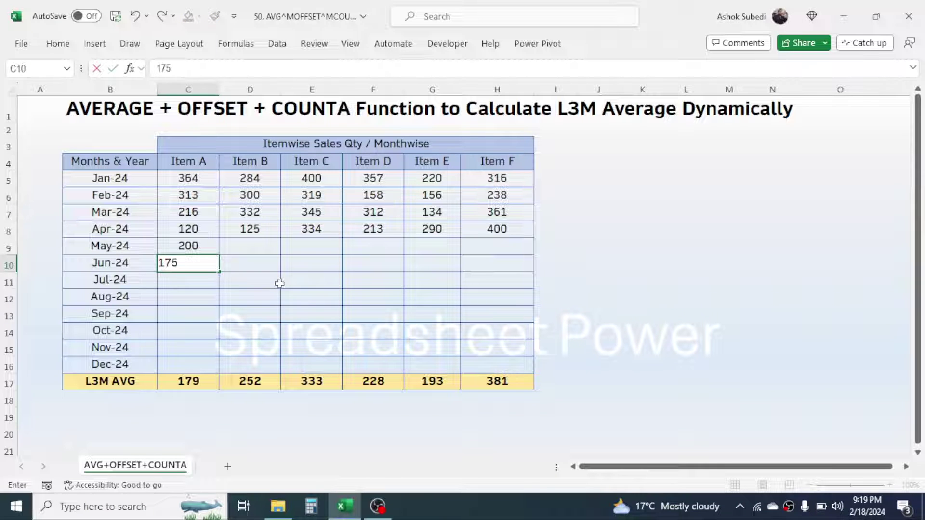
pyautogui.press('Return')
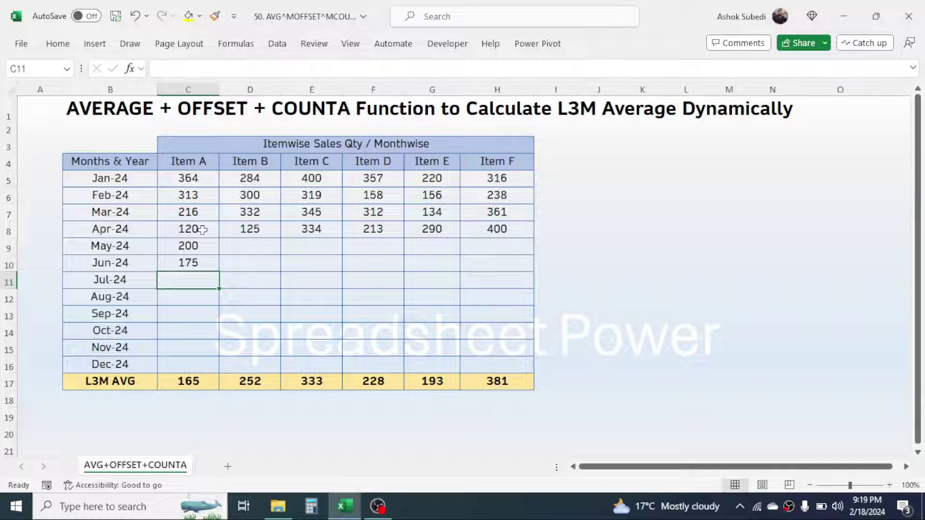
pyautogui.moveTo(199, 229); pyautogui.dragTo(192, 264)
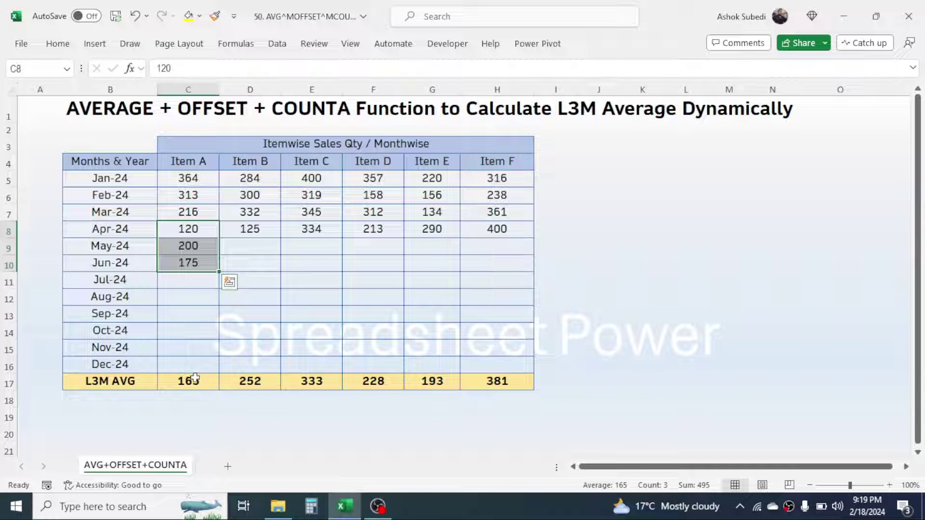
pyautogui.moveTo(195, 379); pyautogui.dragTo(485, 382)
# Delete the L3M AVG values and start typing =AVERAGE(OFFSET( in C17
pyautogui.press('Delete')
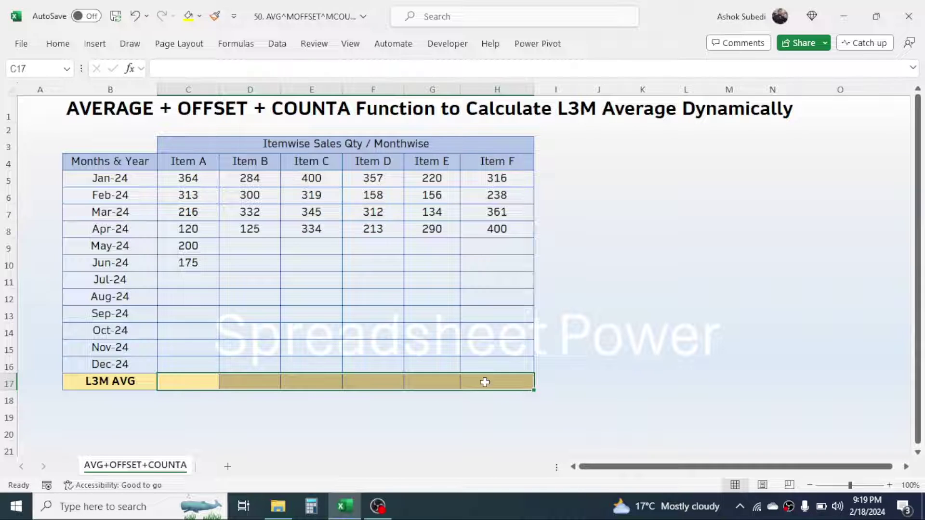
pyautogui.click(190, 378)
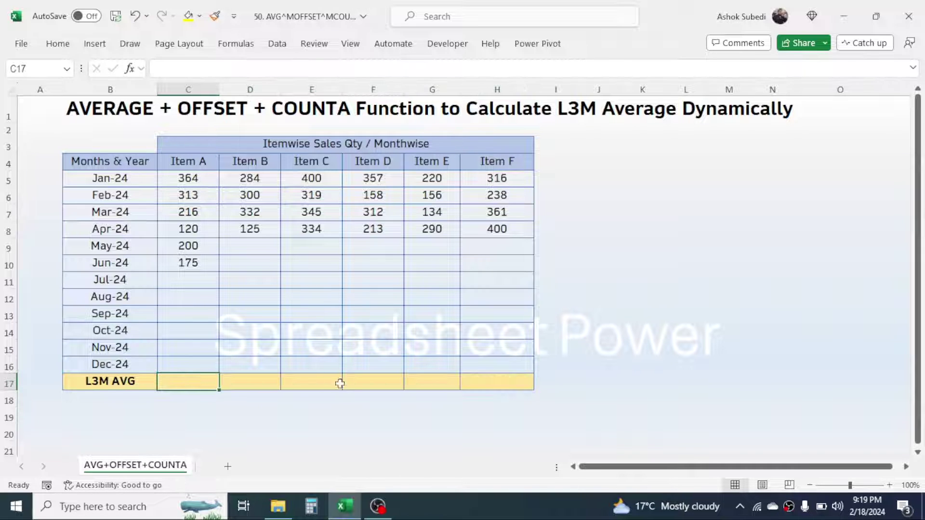
pyautogui.write('=')
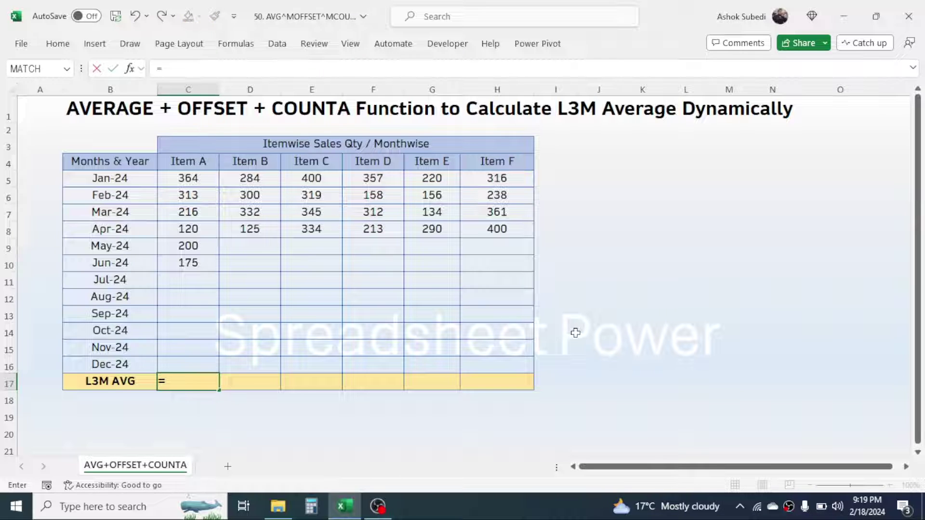
pyautogui.write('AVERA')
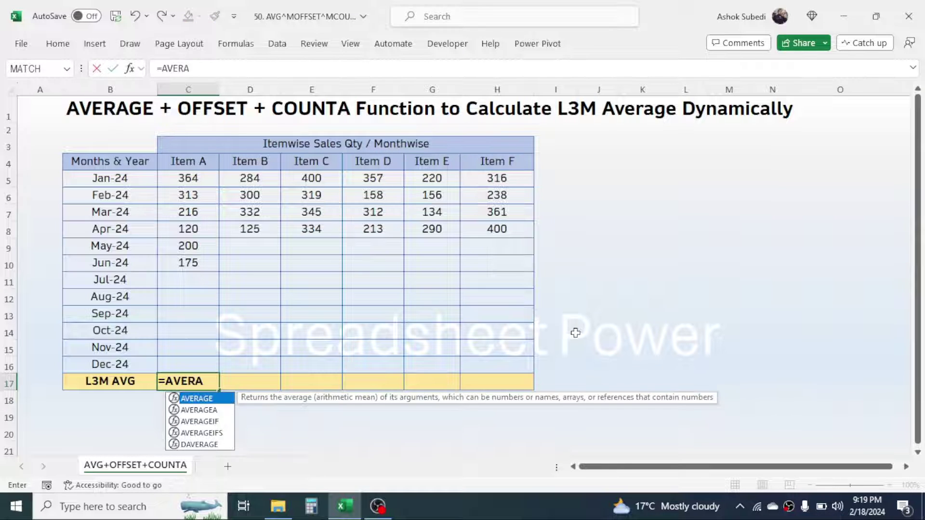
pyautogui.write('GE(')
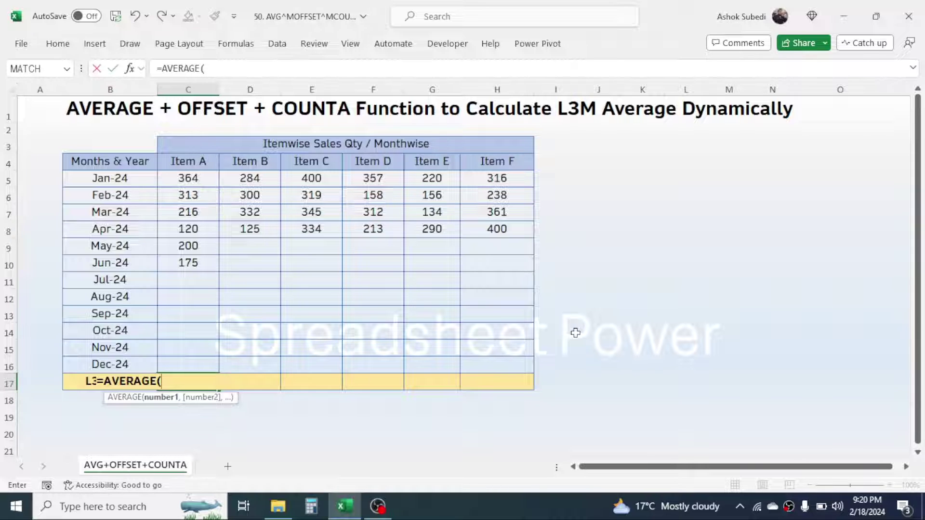
pyautogui.write('OFF')
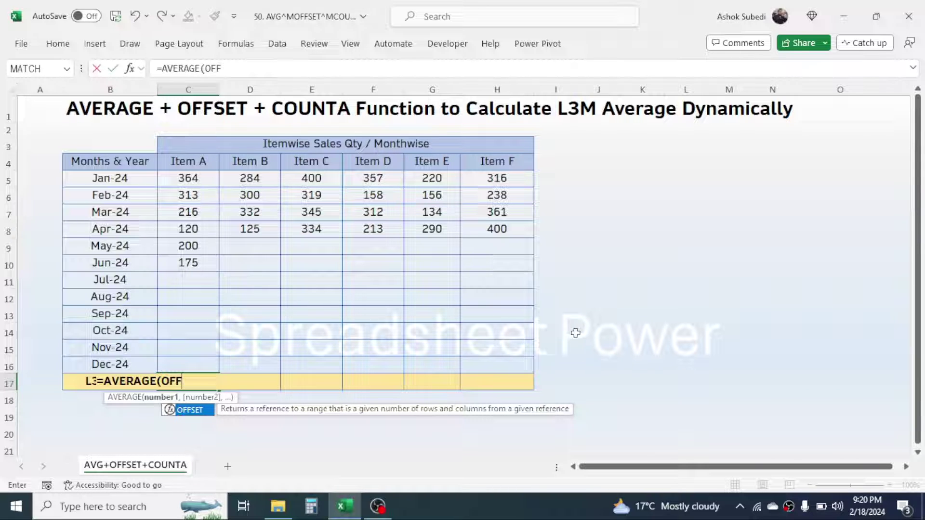
pyautogui.write('SET(')
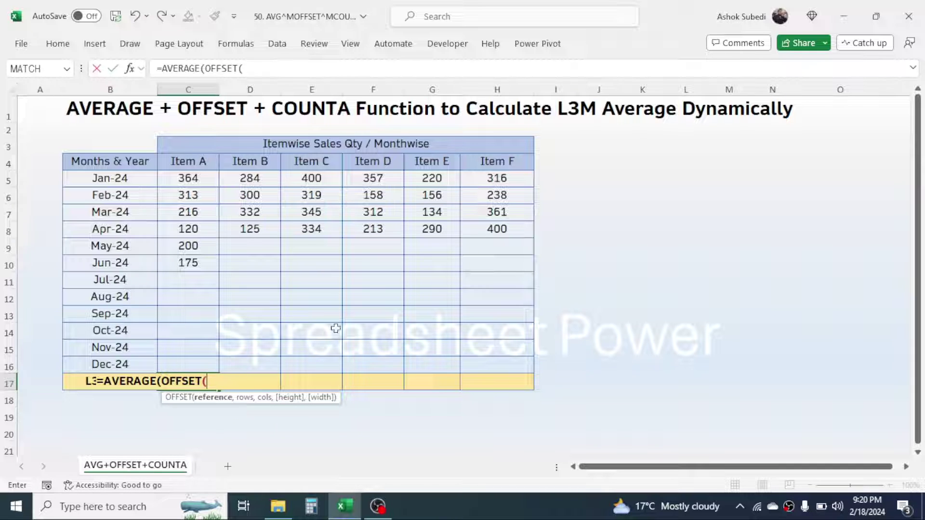
# Complete C17's formula as =AVERAGE(OFFSET(C$4,COUNTA(C5:C16),0,-3,1)) using anchor row 4
pyautogui.click(202, 159)
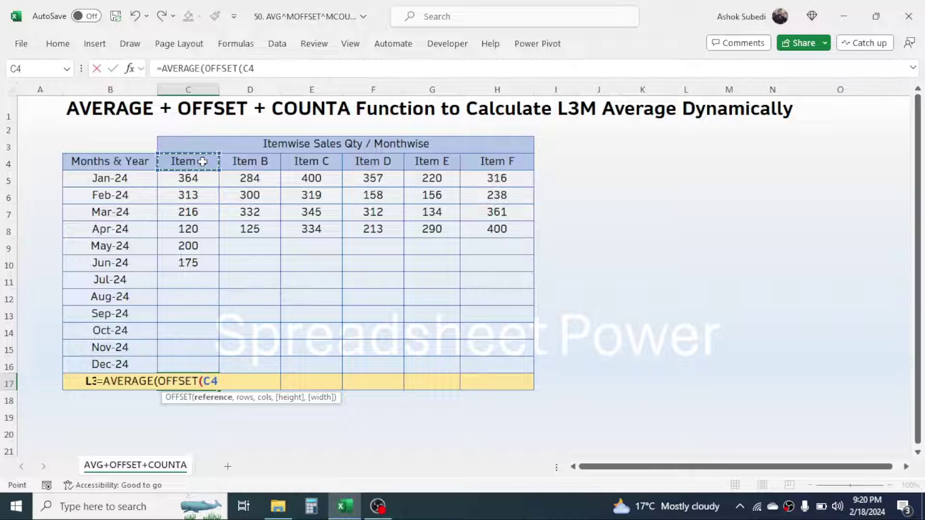
pyautogui.click(211, 382)
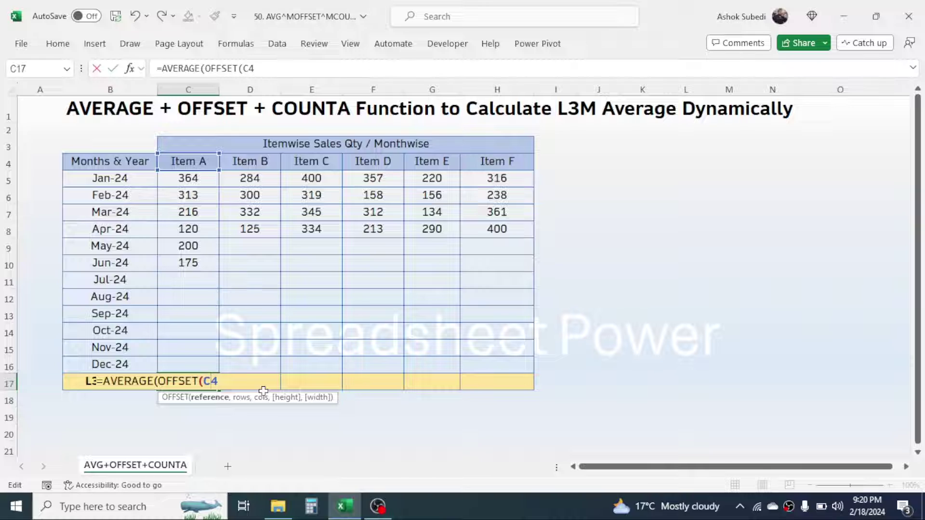
pyautogui.write('$4')
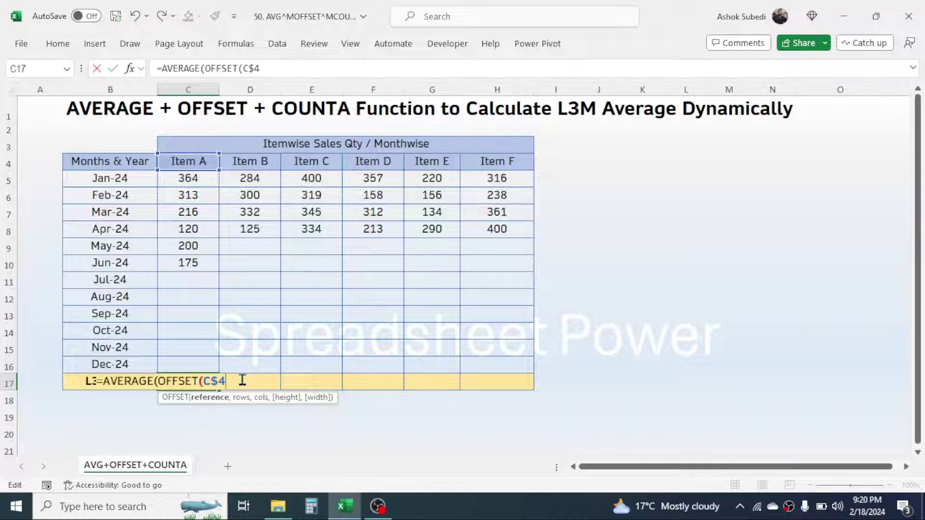
pyautogui.write(',')
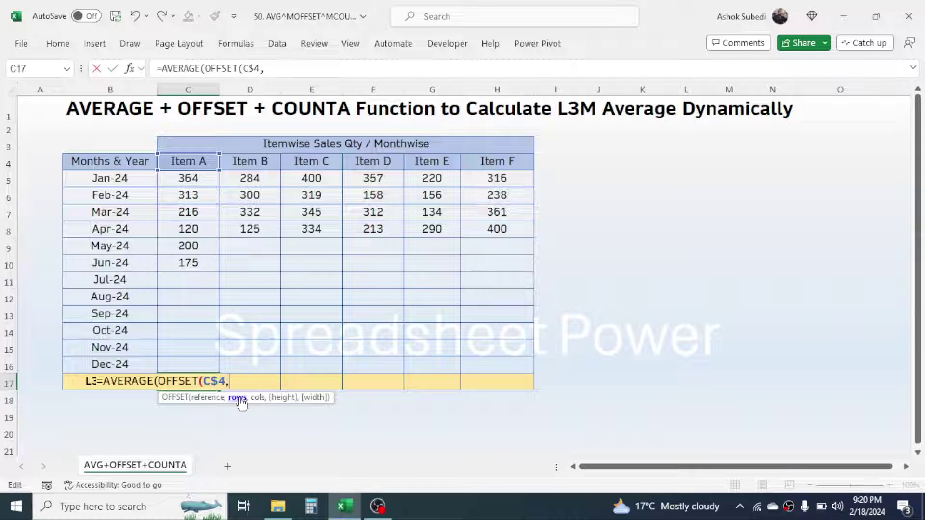
pyautogui.write('C')
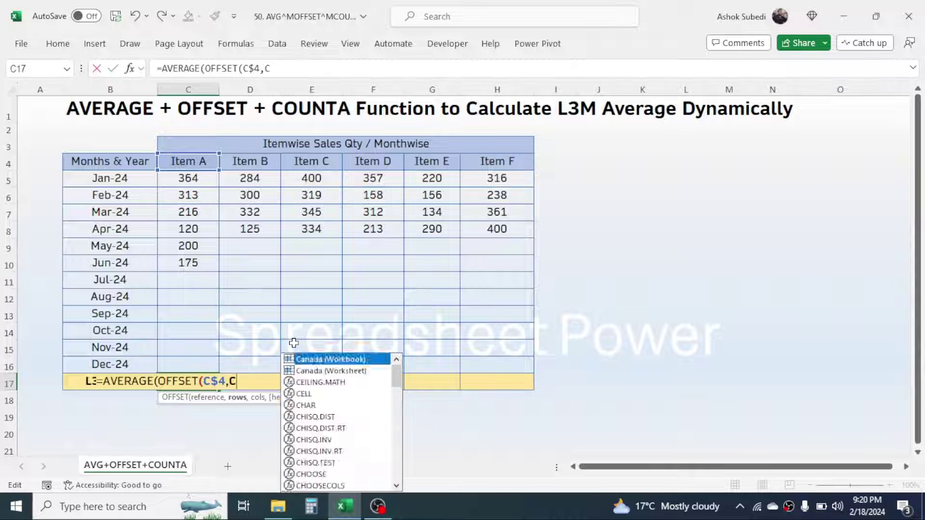
pyautogui.write('OUNTA')
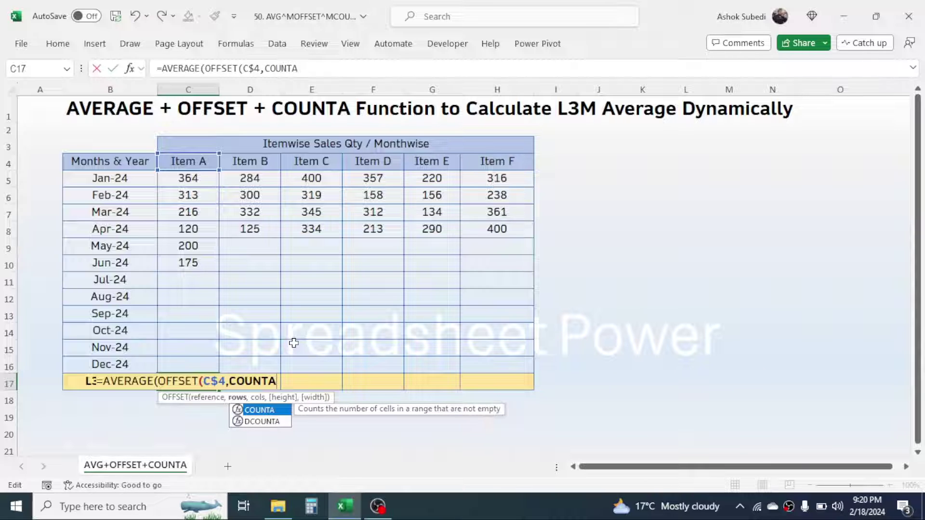
pyautogui.write('(')
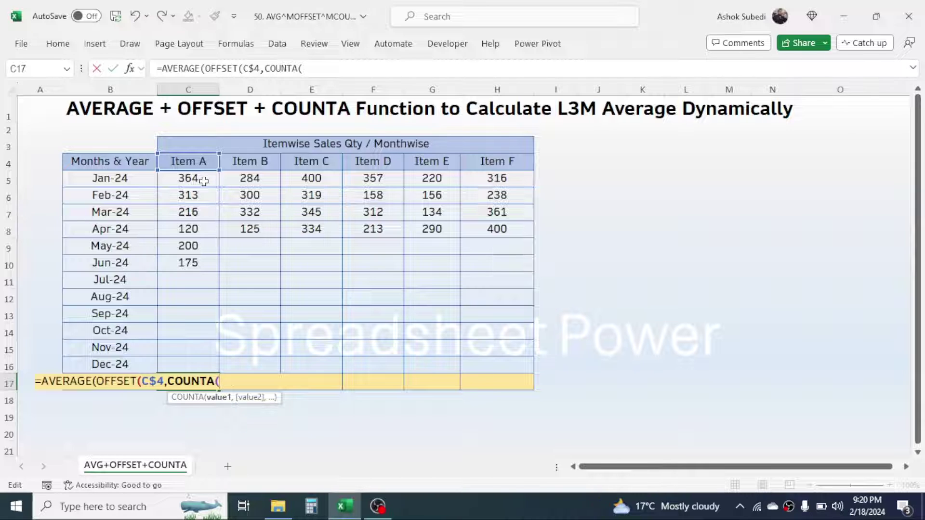
pyautogui.moveTo(204, 180); pyautogui.dragTo(180, 363)
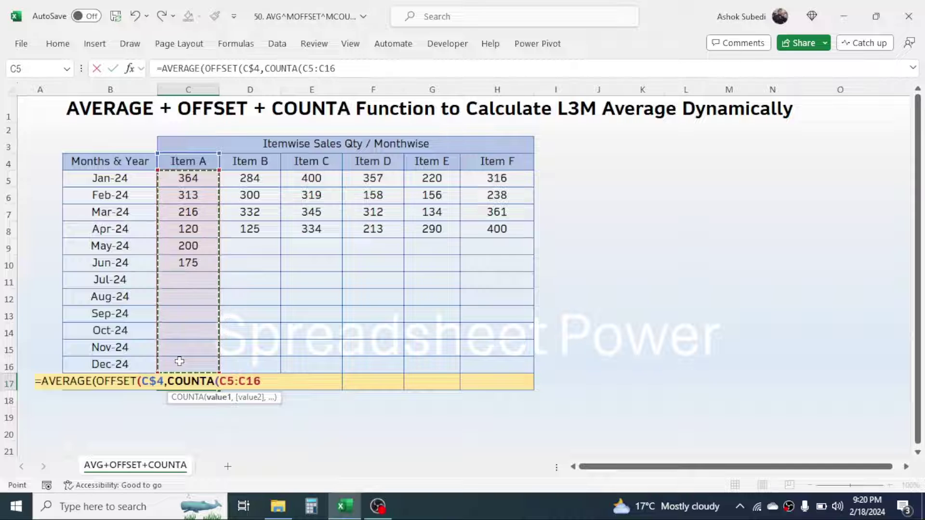
pyautogui.write(')')
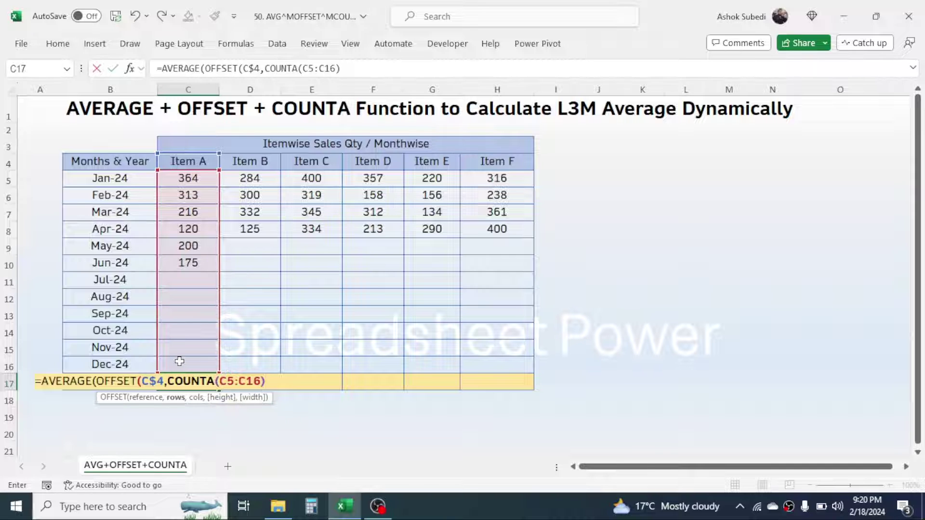
pyautogui.write(',')
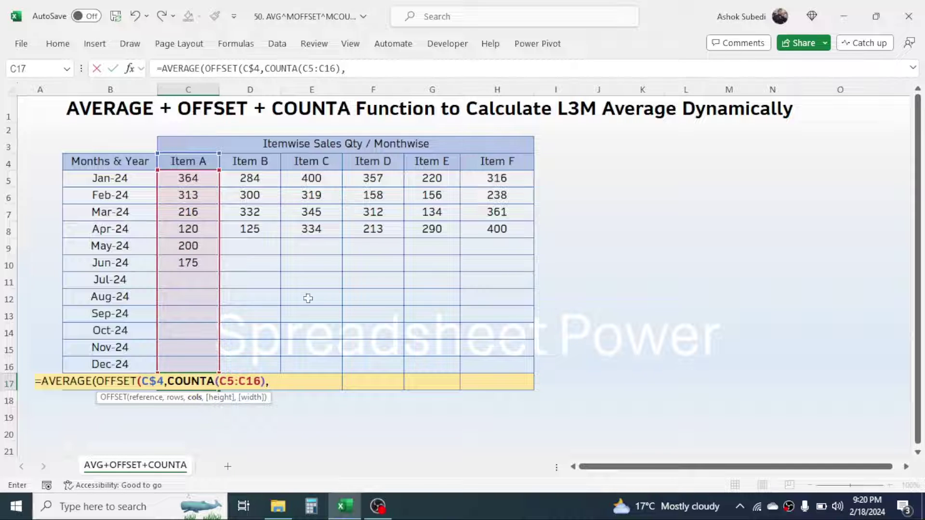
pyautogui.write('0,')
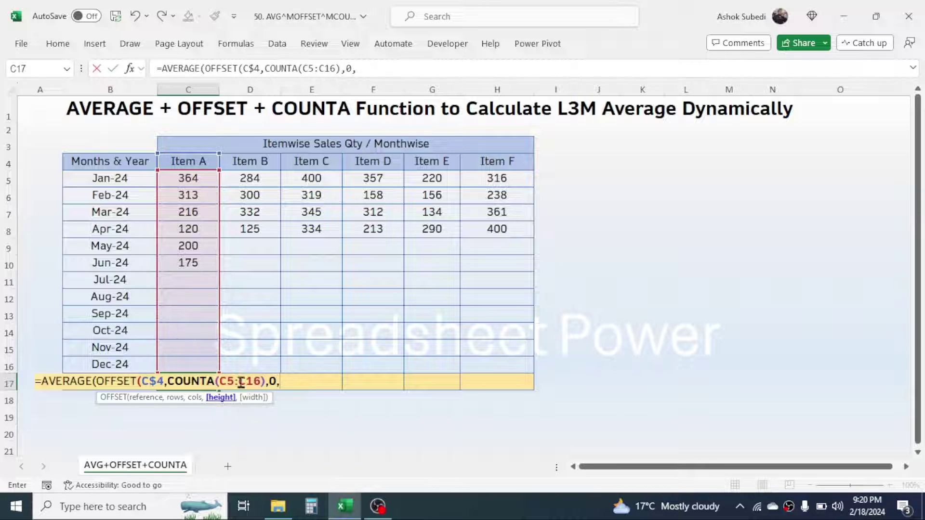
pyautogui.write('-3')
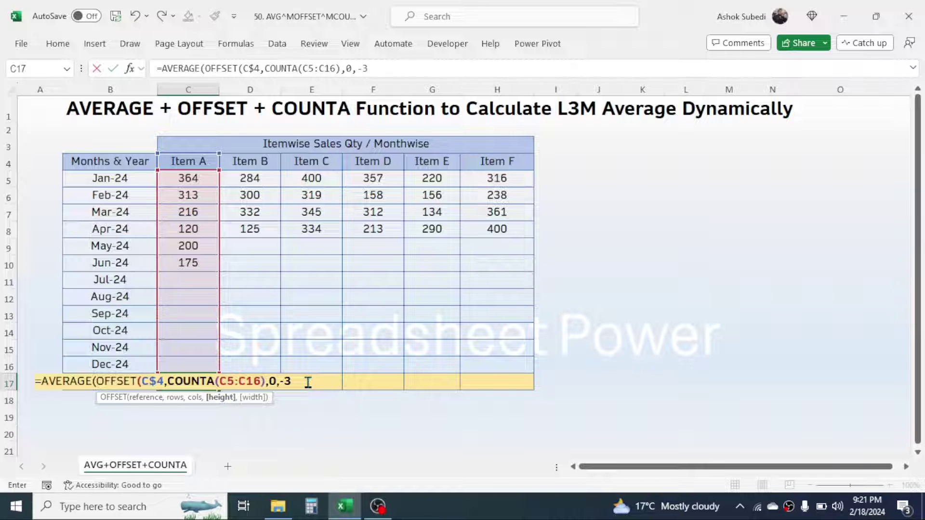
pyautogui.write(',')
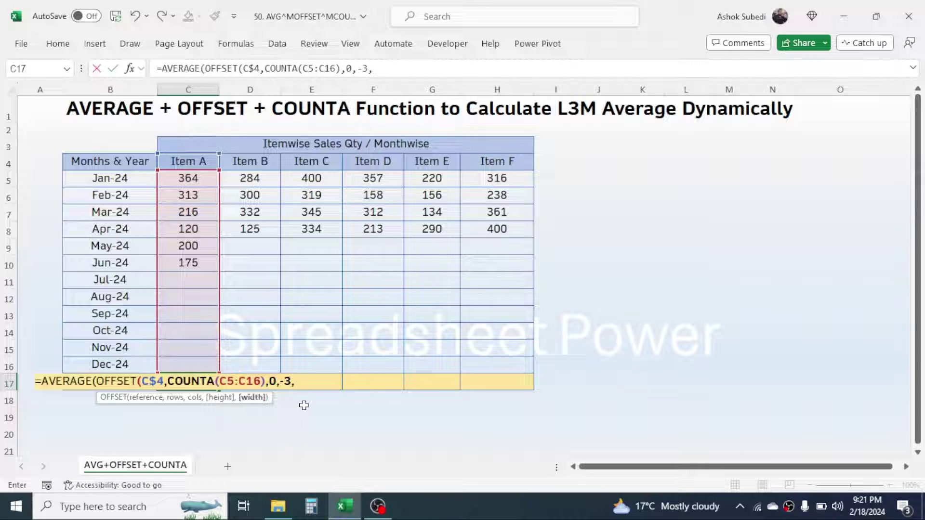
pyautogui.write('1)')
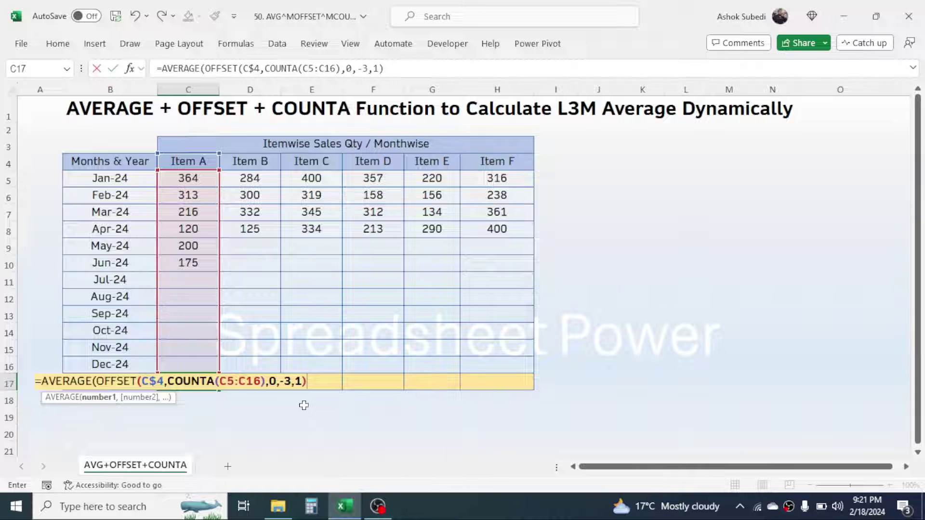
pyautogui.write(')')
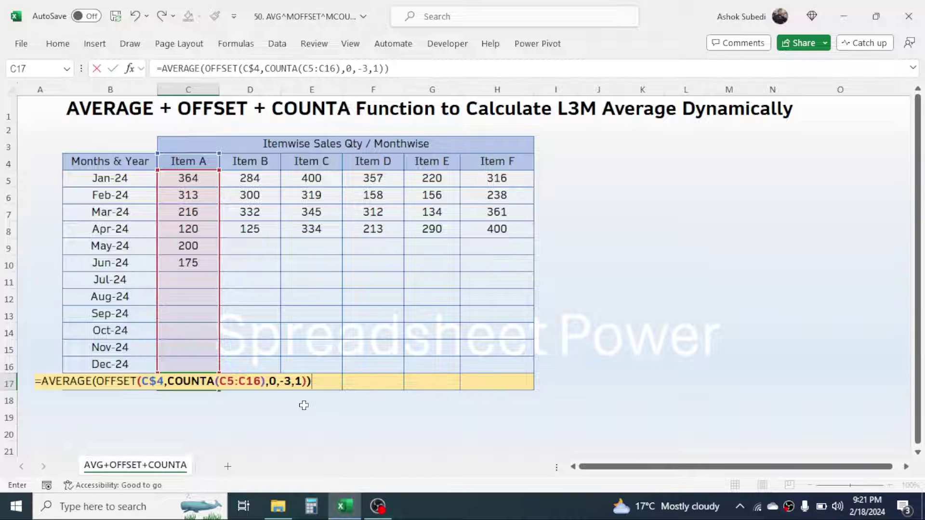
# Commit C17 (165), verify it against C8:C10, and fill it across to H17
pyautogui.press('Return')
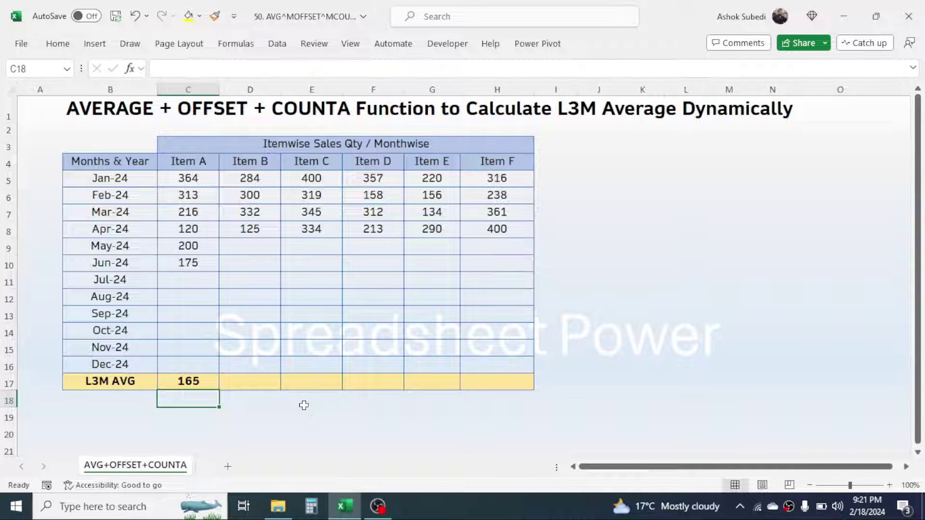
pyautogui.click(201, 380)
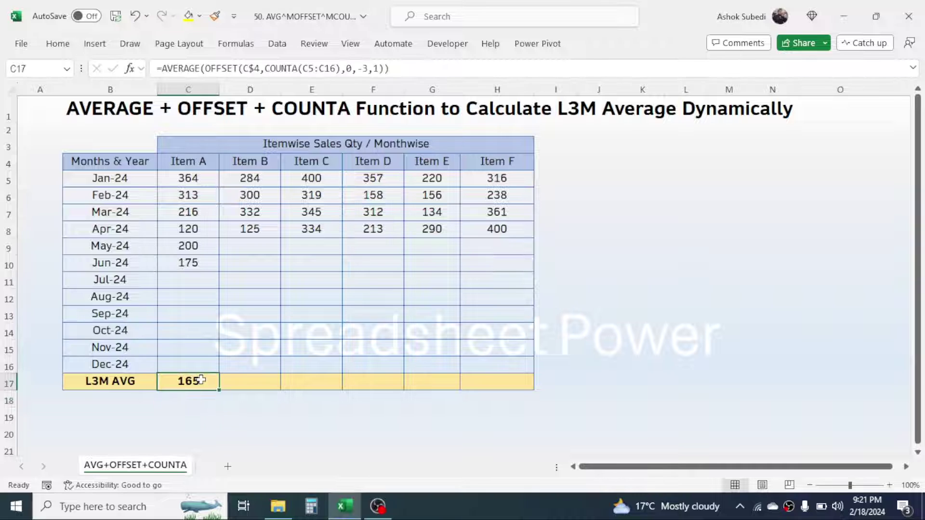
pyautogui.moveTo(203, 229); pyautogui.dragTo(199, 261)
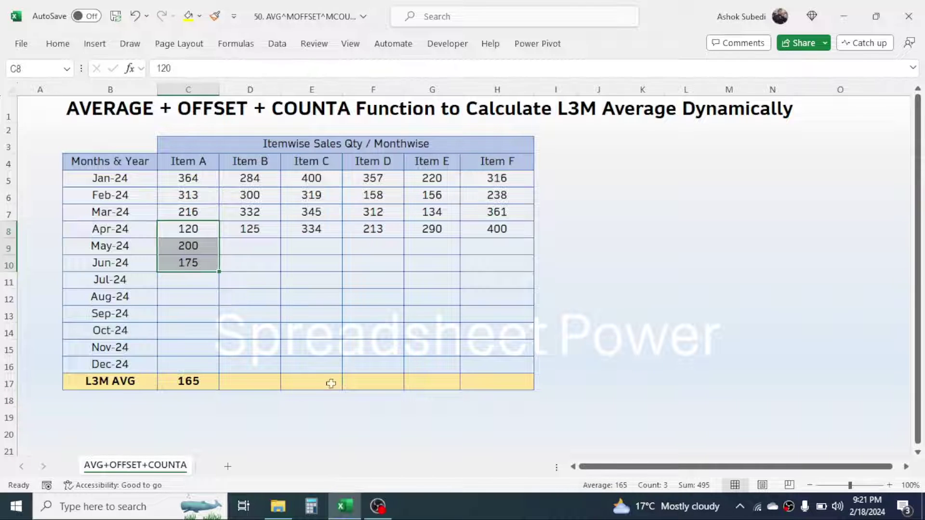
pyautogui.click(242, 411)
pyautogui.click(205, 382)
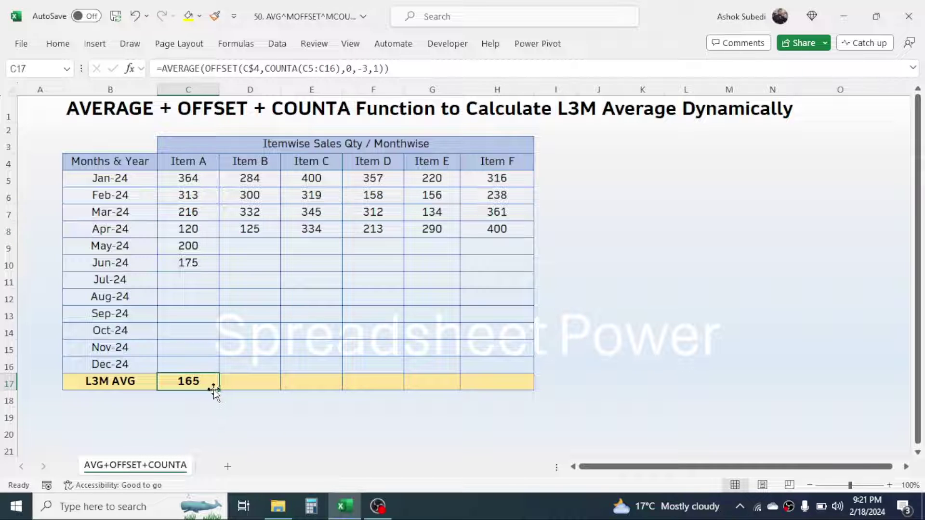
pyautogui.moveTo(219, 391); pyautogui.dragTo(504, 394)
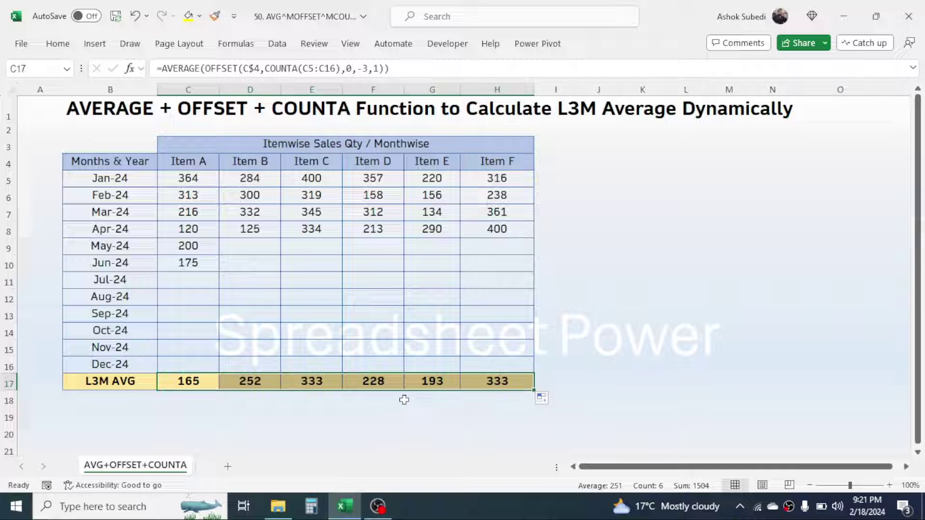
# Enter Item F sales 345, 123, 321, 456 and 234 into H9:H13
pyautogui.click(502, 246)
pyautogui.write('345')
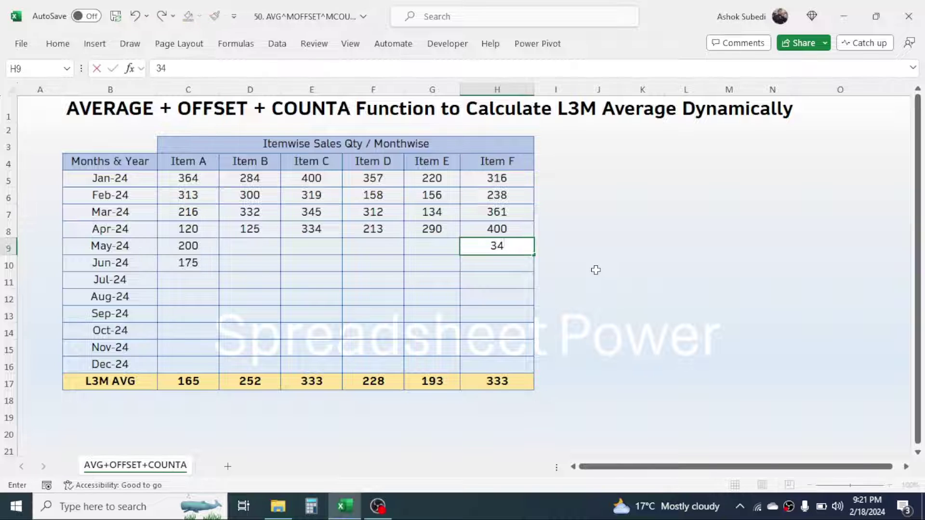
pyautogui.press('Return')
pyautogui.write('123')
pyautogui.press('Return')
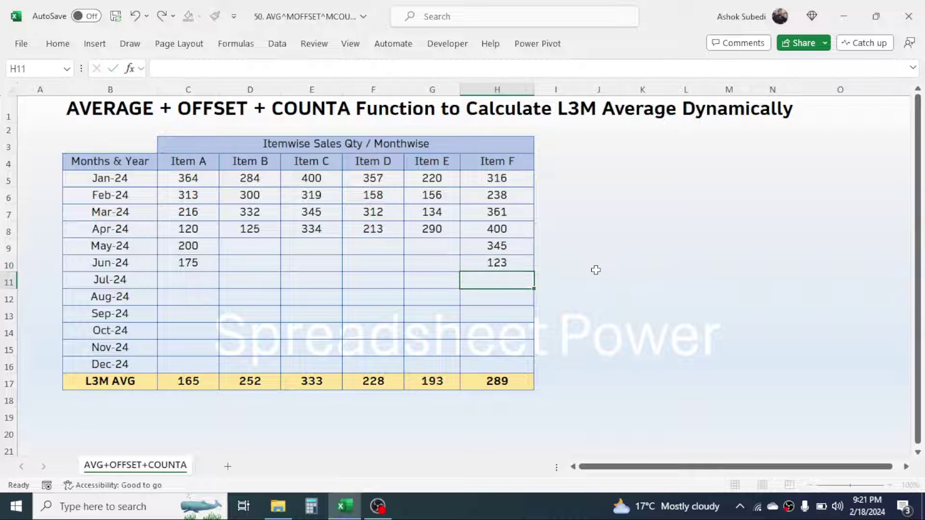
pyautogui.write('321')
pyautogui.press('Return')
pyautogui.write('456')
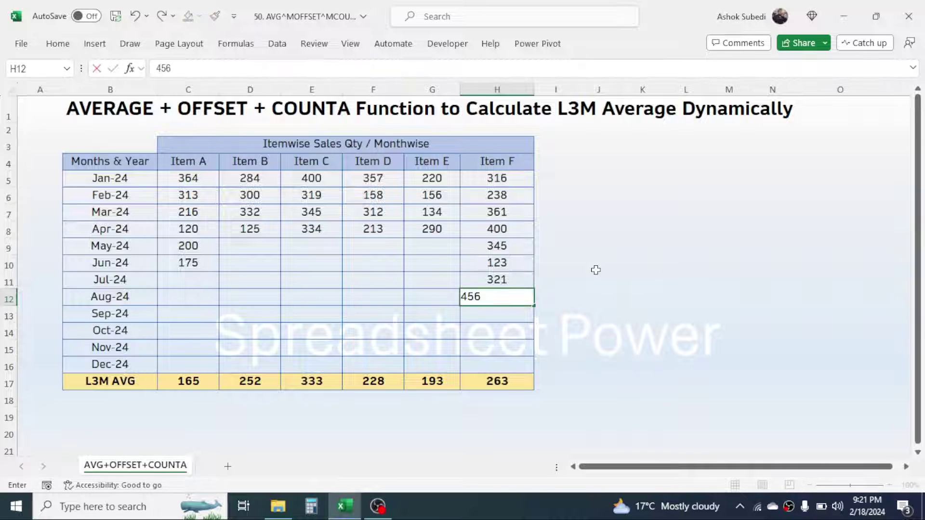
pyautogui.press('Return')
pyautogui.write('234')
# Select Item F's Jul-24 to Sep-24 values to confirm the 337 average
pyautogui.moveTo(498, 279); pyautogui.dragTo(501, 312)
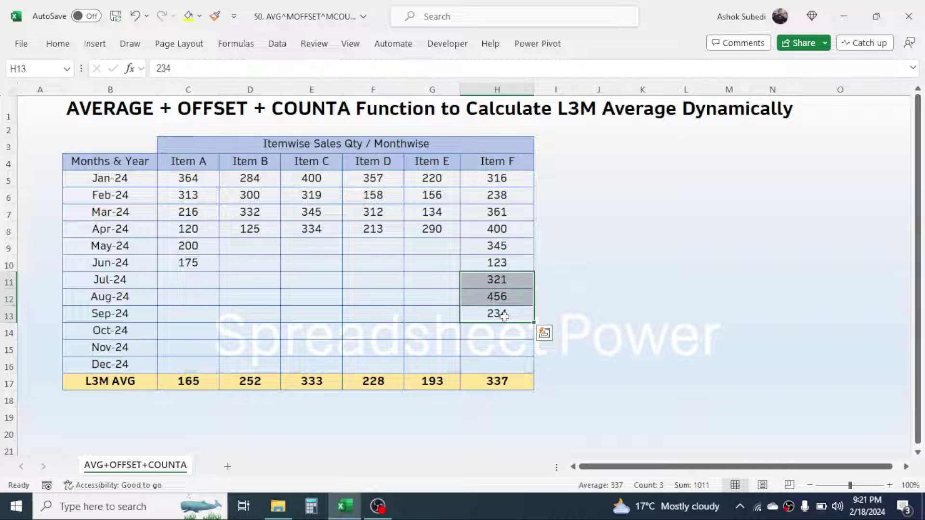
pyautogui.click(501, 312)
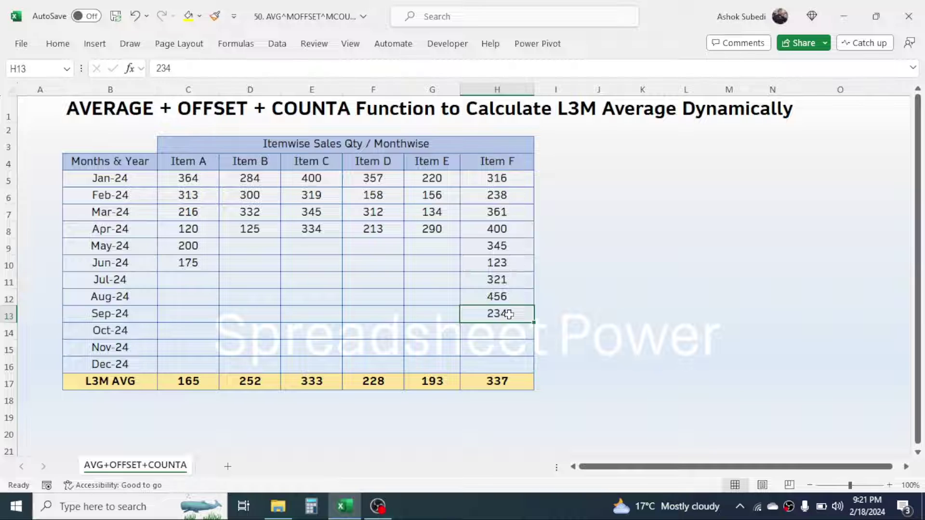
pyautogui.moveTo(509, 314); pyautogui.dragTo(507, 283)
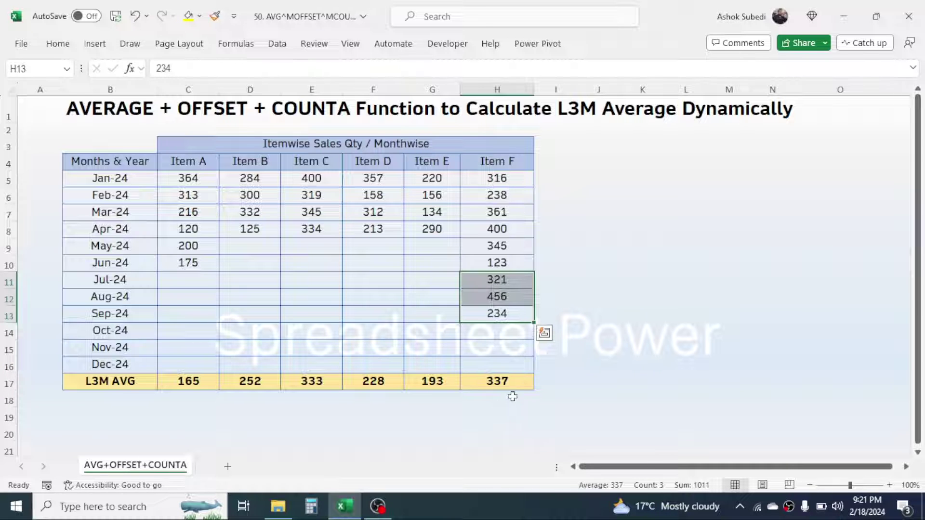
pyautogui.click(617, 248)
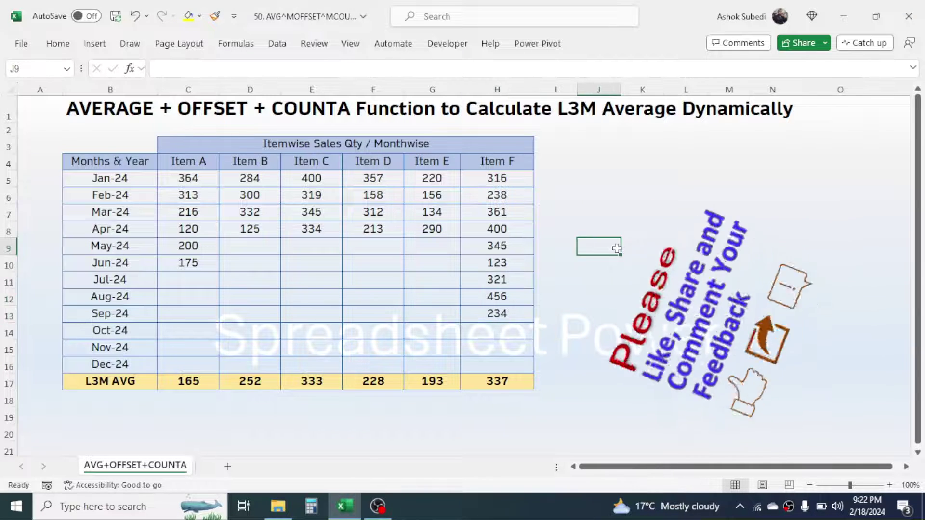